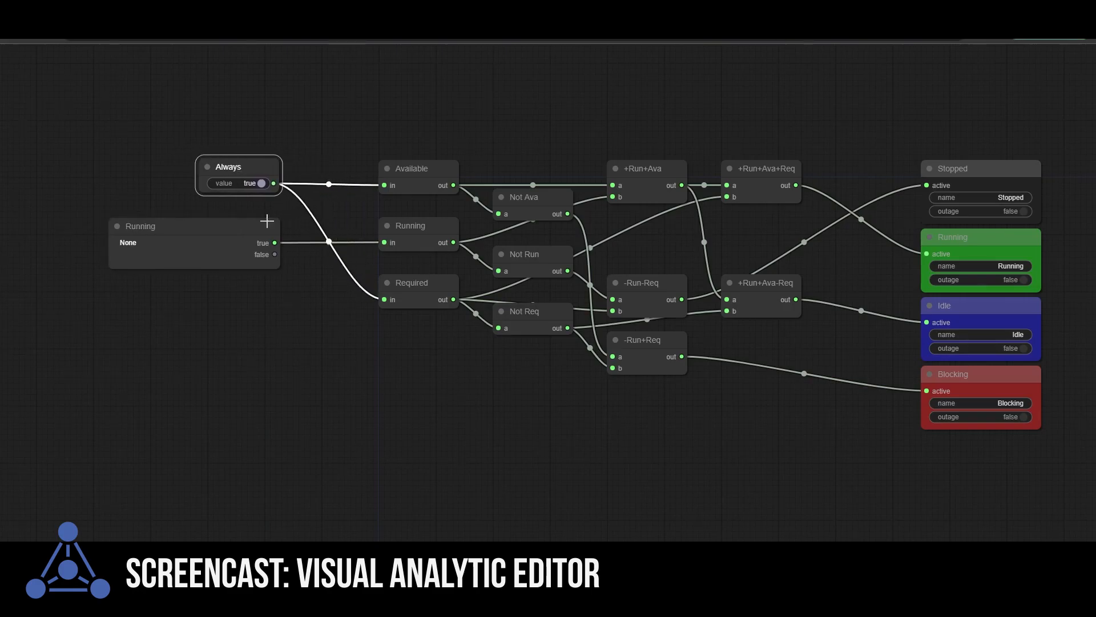
Step: Remove the unassigned Running status node that feeds the Running input
click(181, 230)
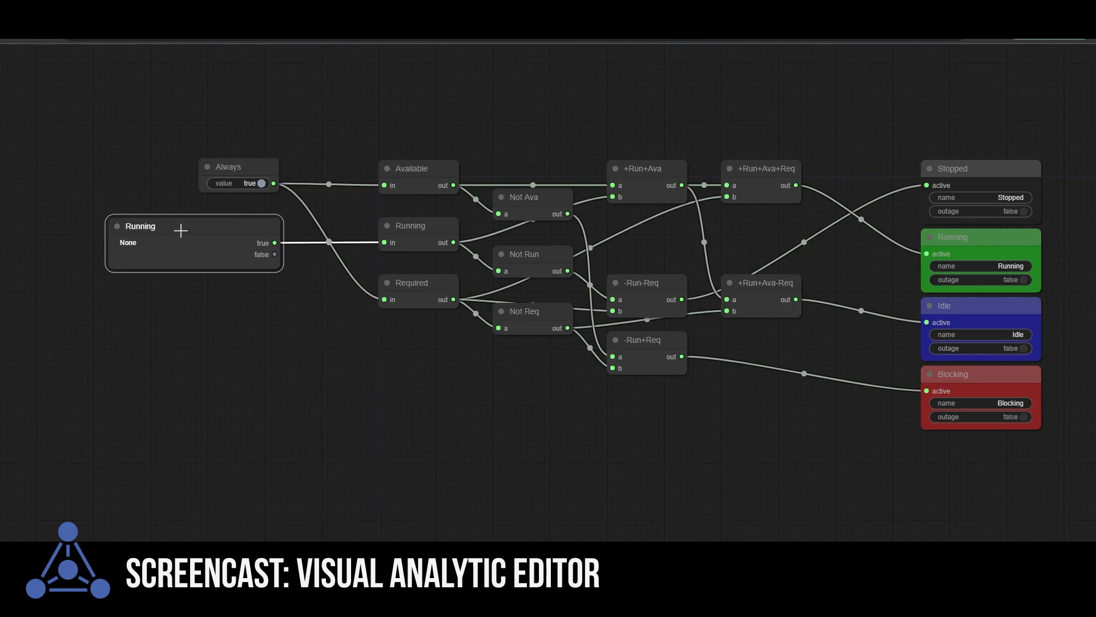
right_click(180, 230)
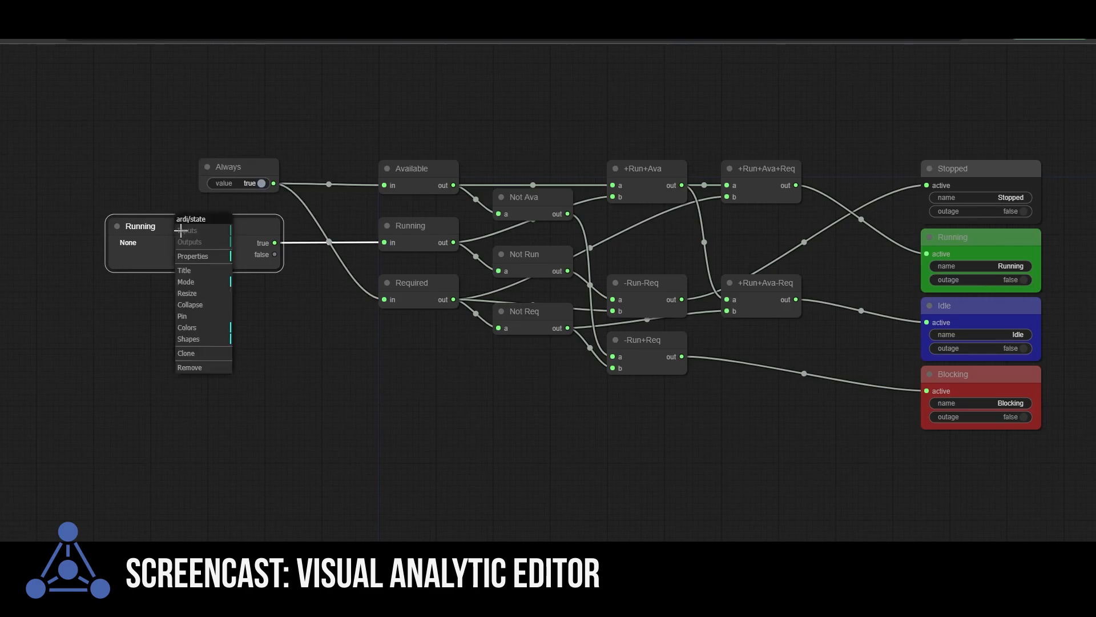
click(190, 367)
Step: Add an ARDI Point node and place it just below the Always node
right_click(147, 222)
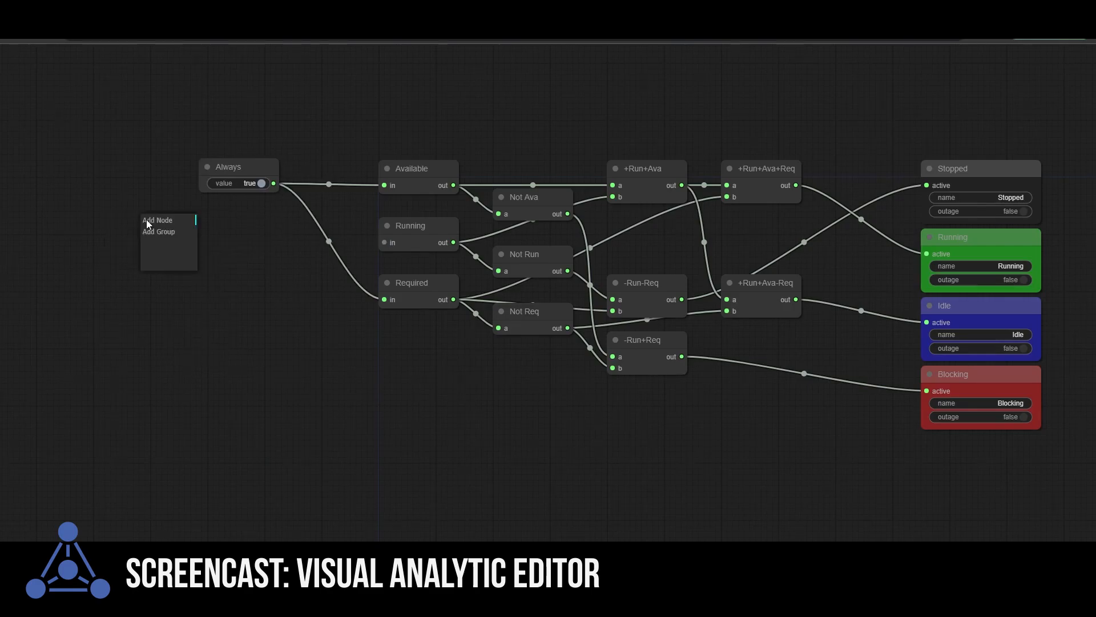
click(157, 224)
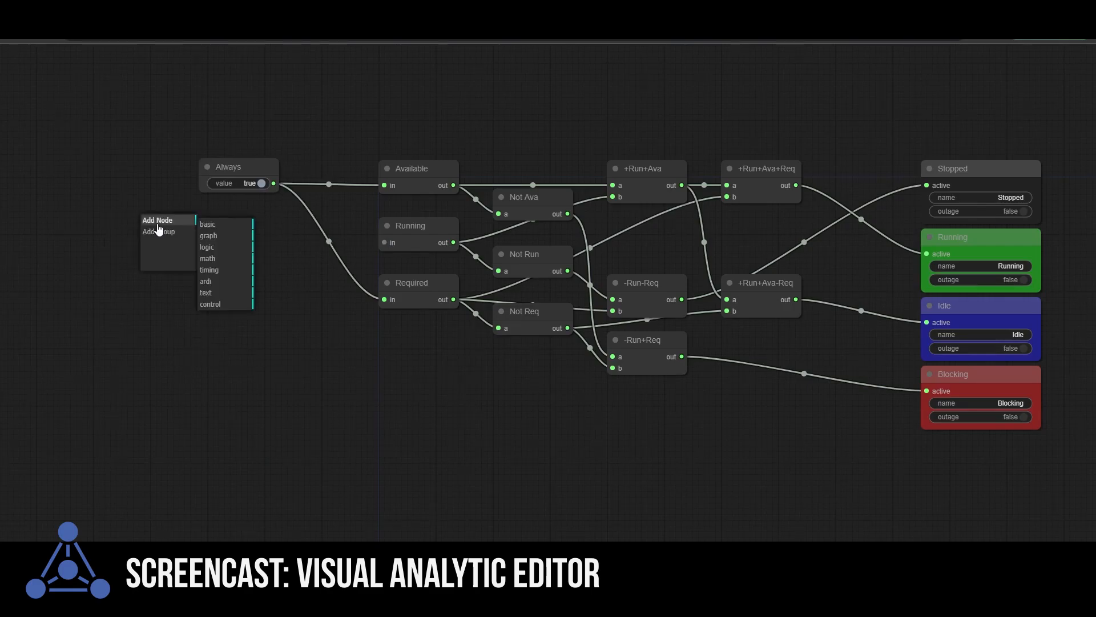
click(213, 283)
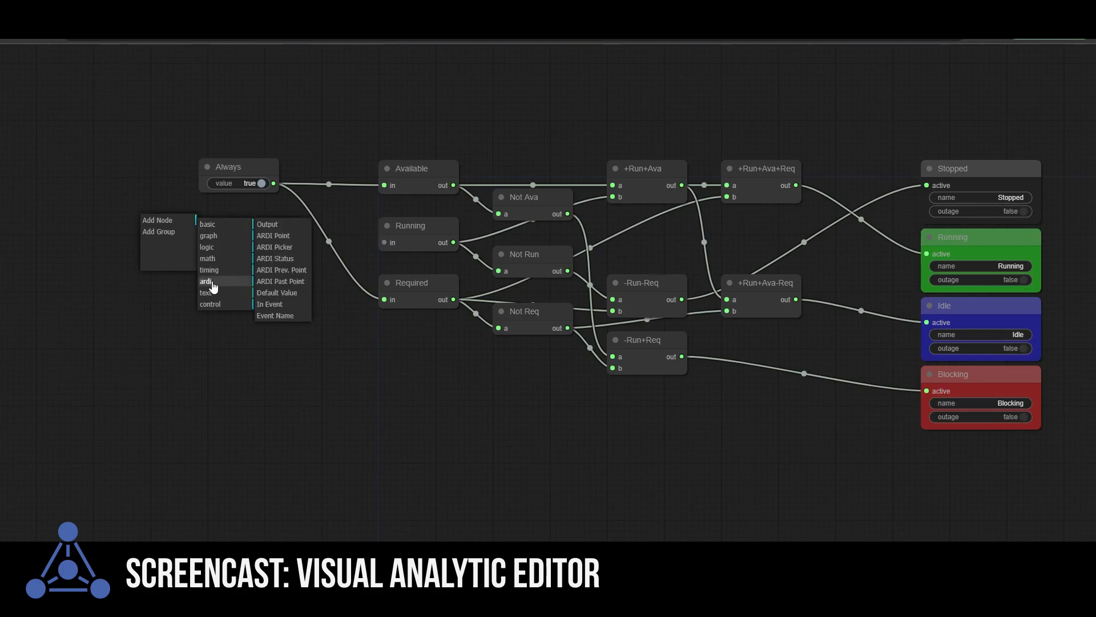
click(285, 241)
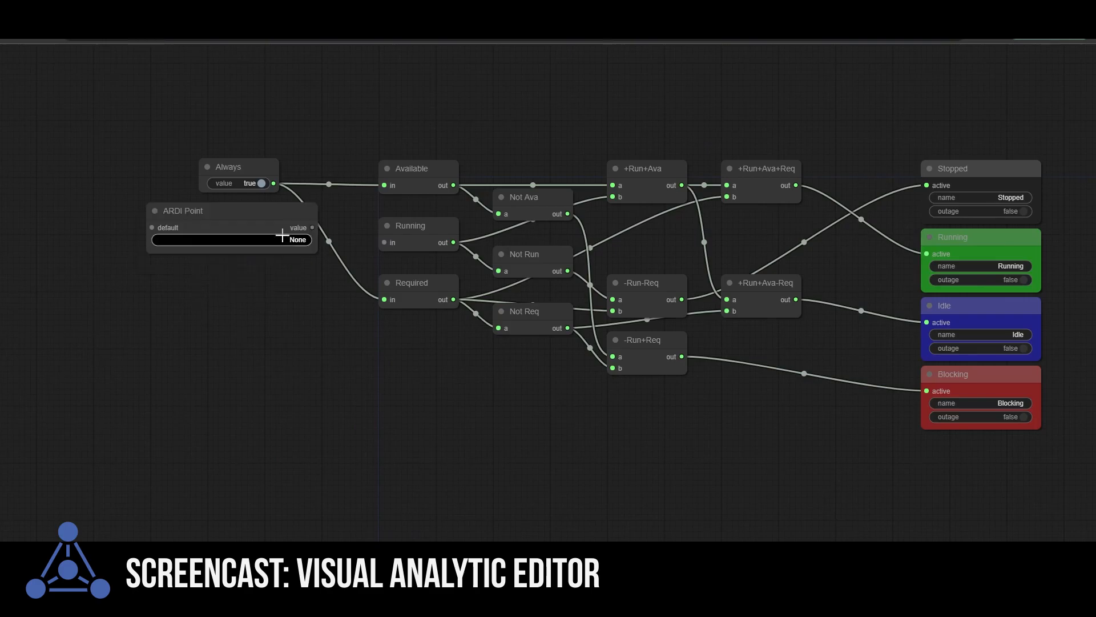
drag(261, 208, 217, 216)
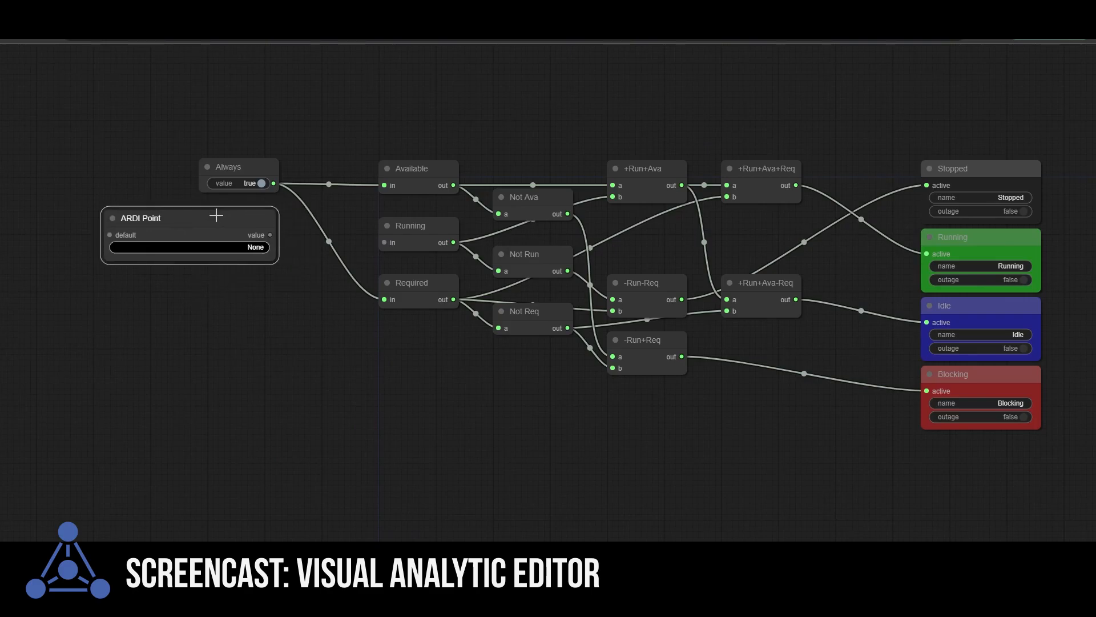
Step: Assign the Bridle #1 Roller 1 Speed - Actual property to the ARDI Point and move it further from the Running node
click(164, 247)
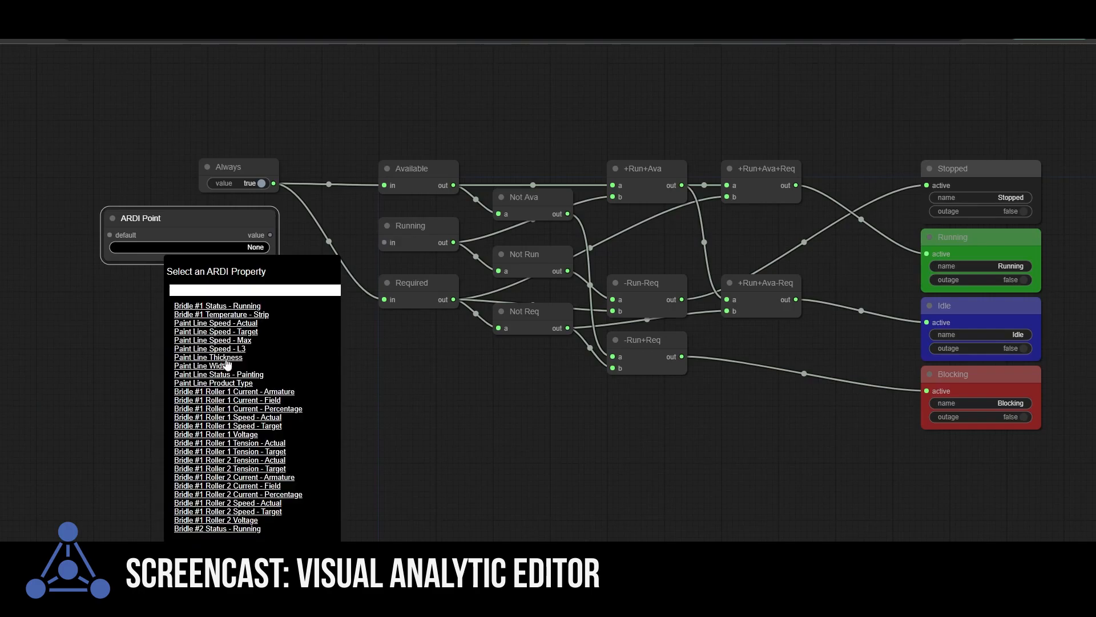
click(226, 418)
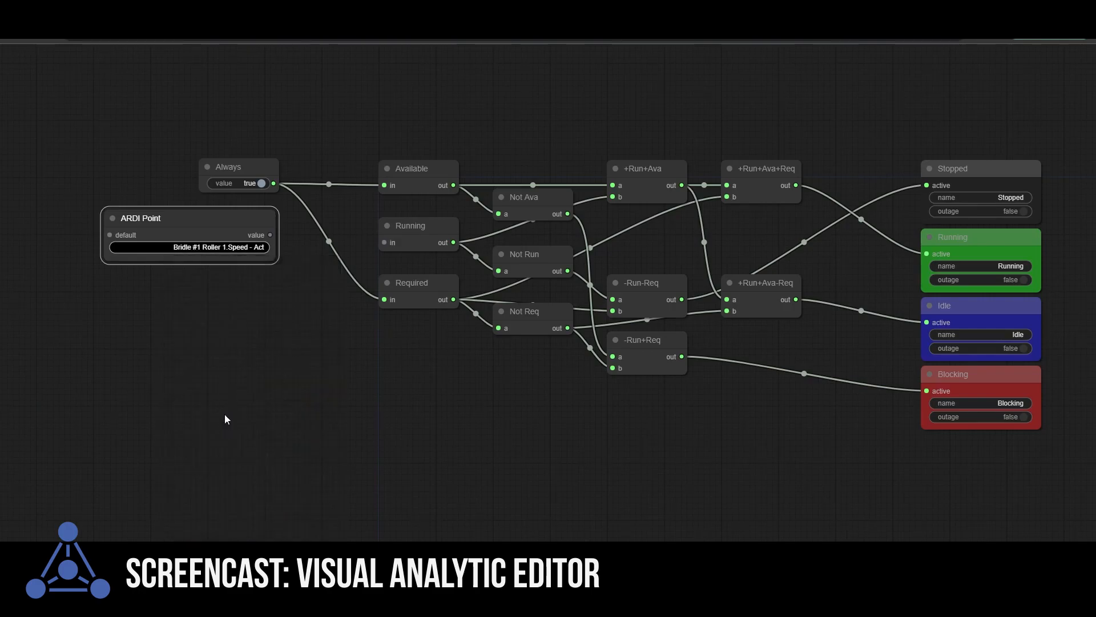
drag(186, 219, 108, 218)
Step: Add a math Condition node beside the ARDI Point and connect the point's value to its A input
right_click(166, 298)
click(181, 303)
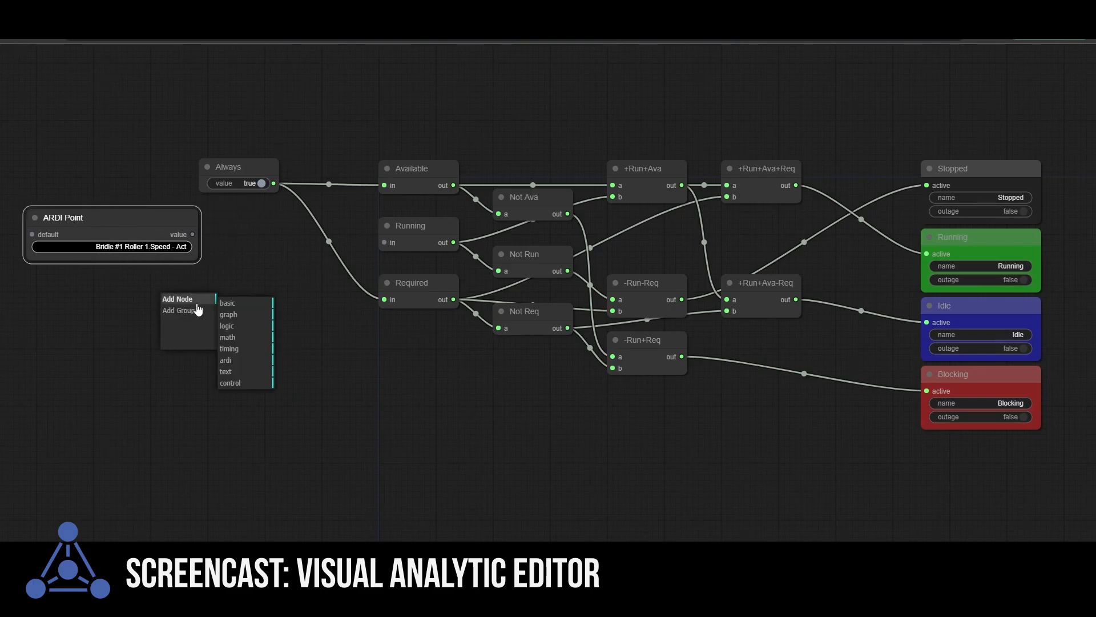
click(227, 338)
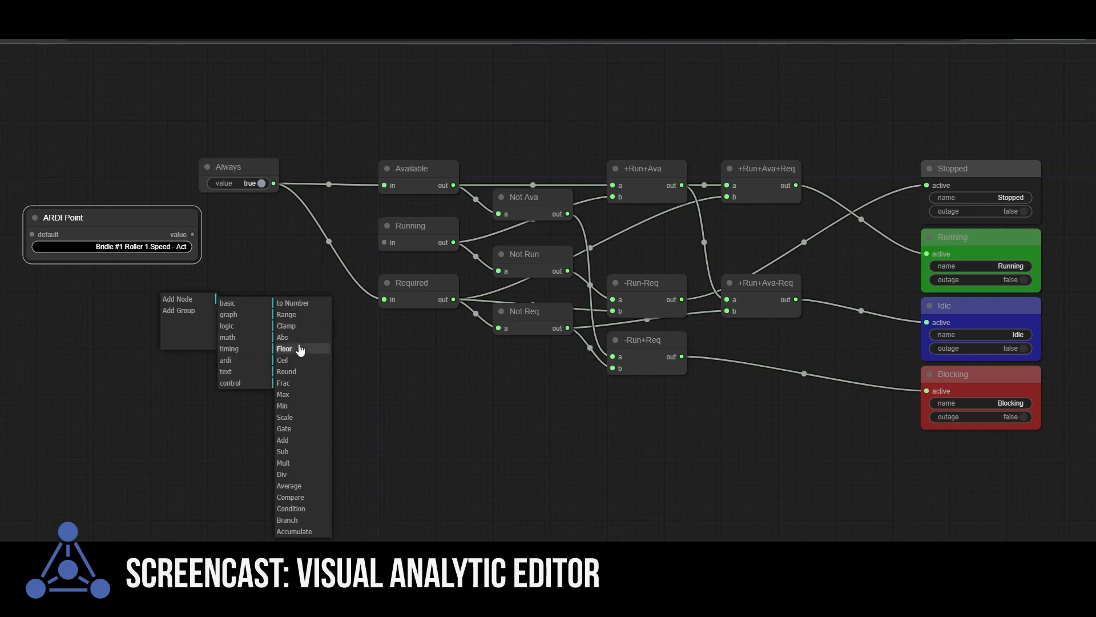
click(294, 510)
drag(188, 288, 266, 259)
drag(192, 234, 207, 240)
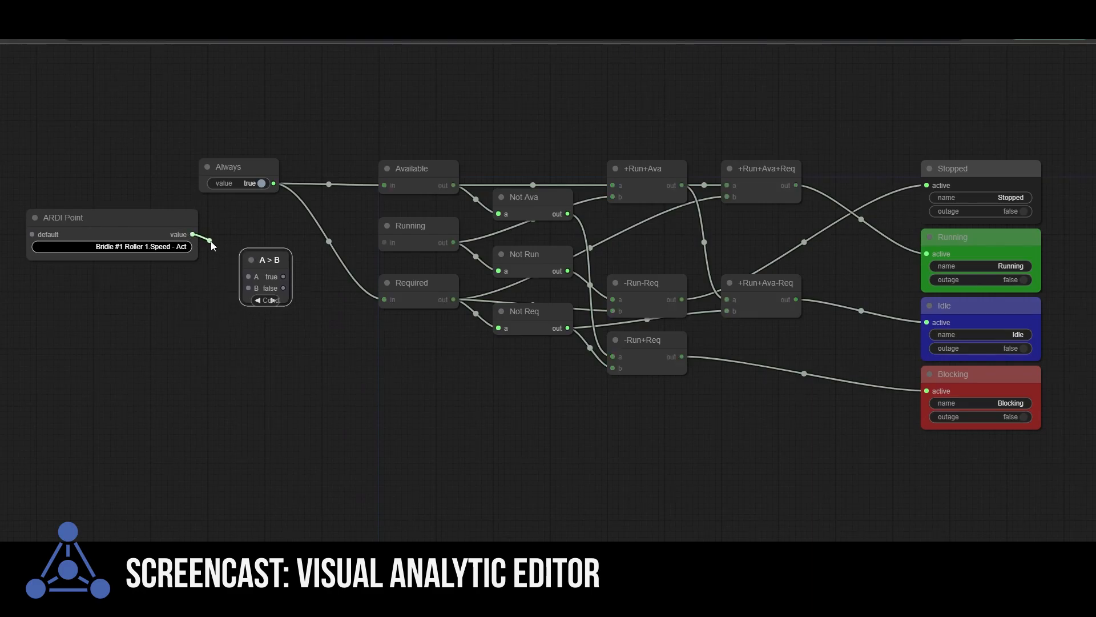
drag(245, 276, 245, 276)
Step: Add a Const Number node below the ARDI Point and set its value to 10
right_click(88, 283)
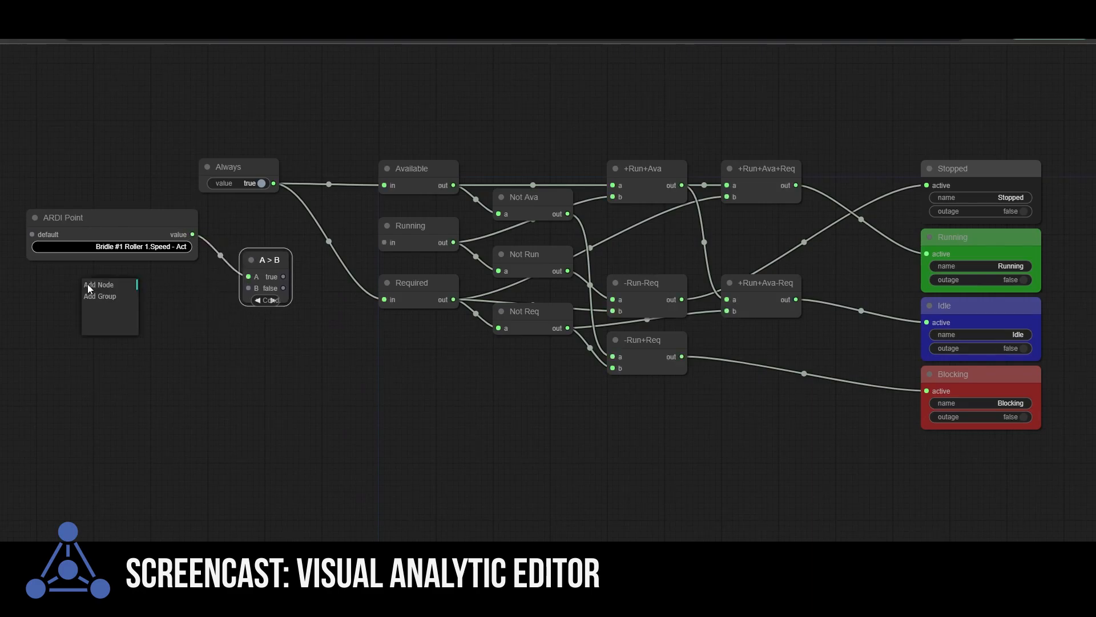
click(99, 288)
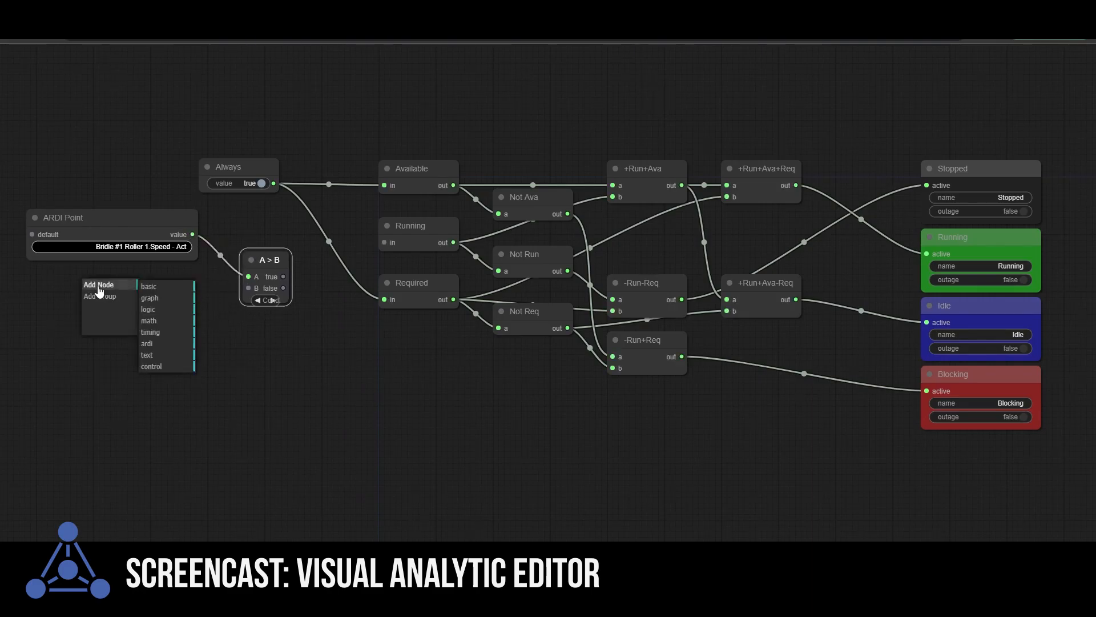
click(155, 288)
click(216, 298)
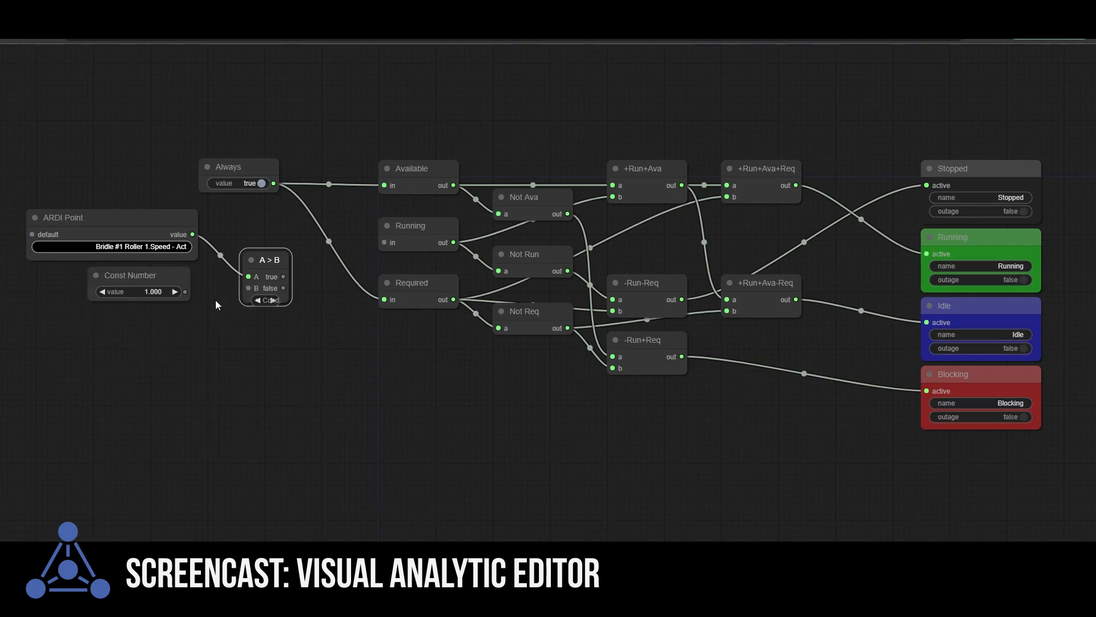
click(169, 293)
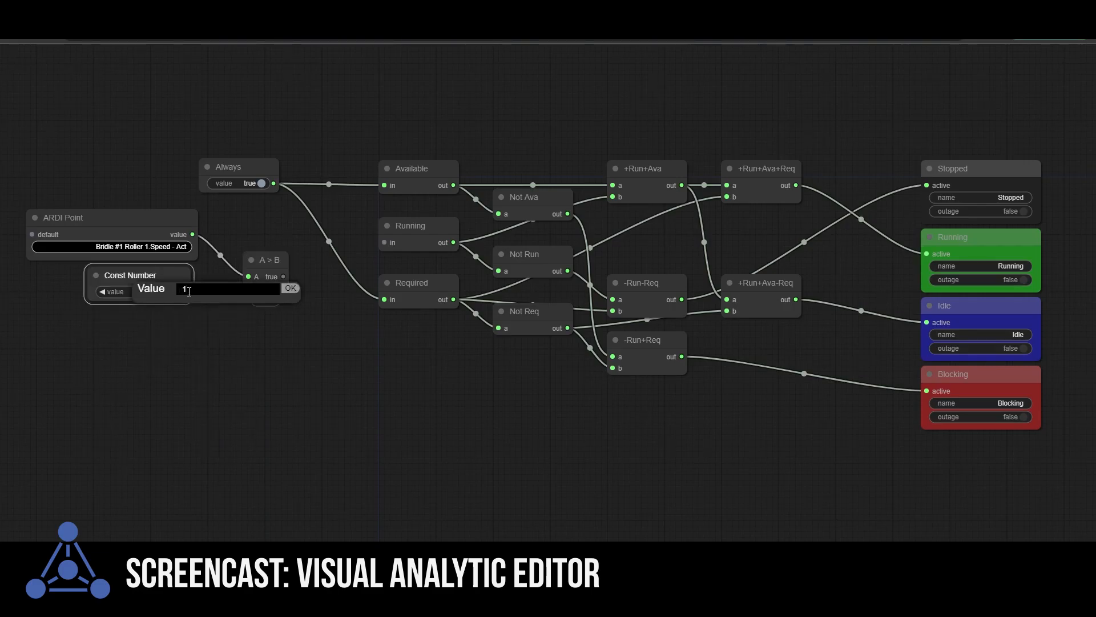
text(0)
click(291, 289)
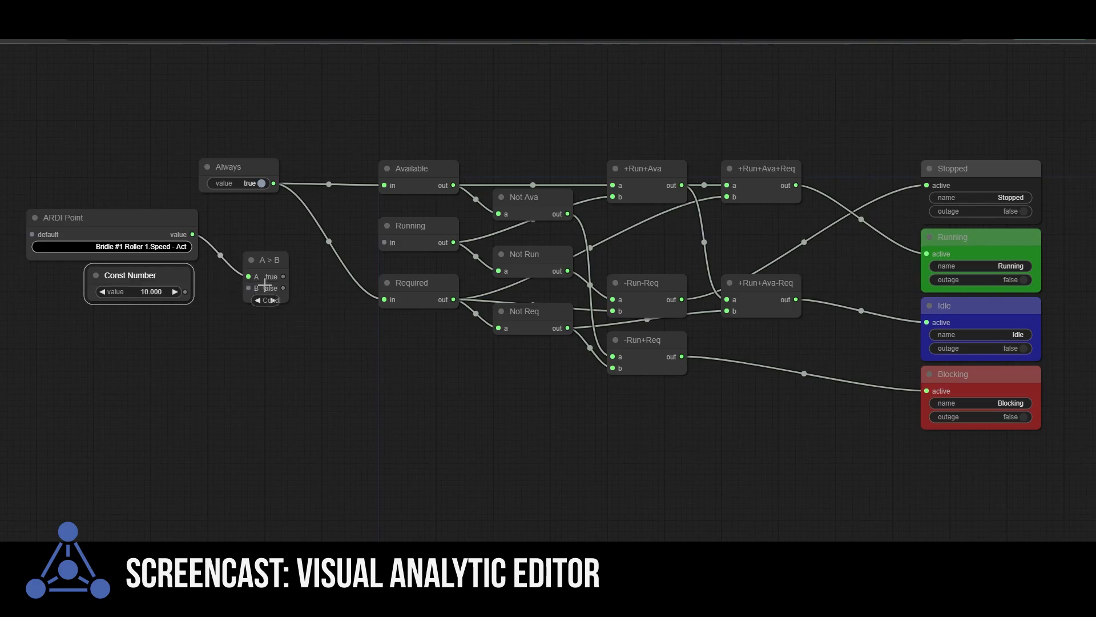
Step: Connect the constant to the condition's B input and the condition's true output to the Running input, tidying both nodes' positions
drag(185, 292, 249, 288)
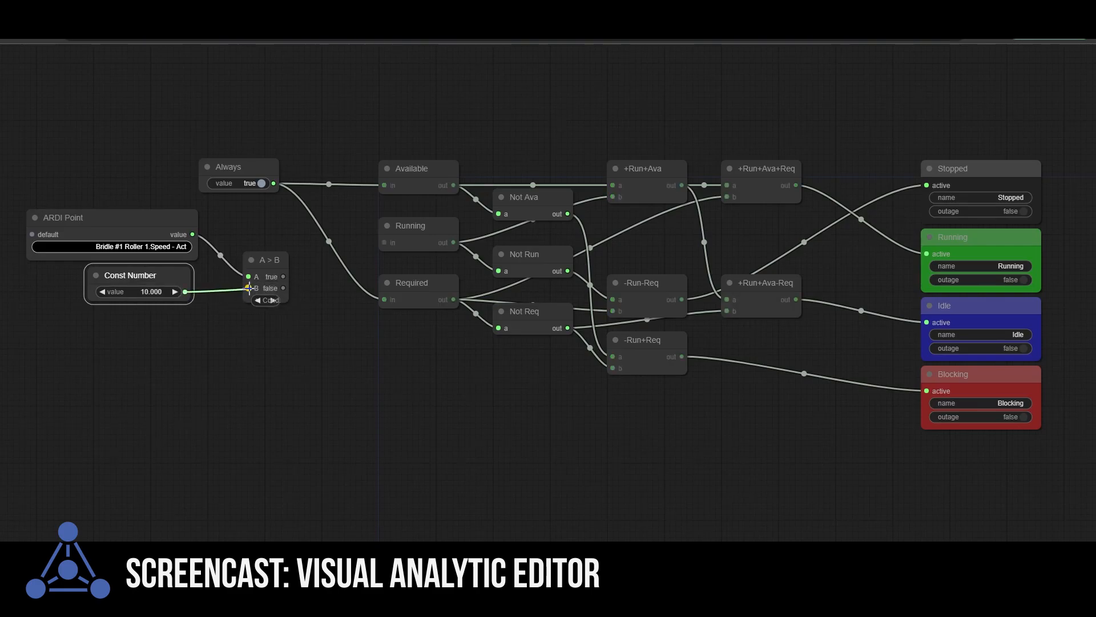
drag(163, 275, 169, 290)
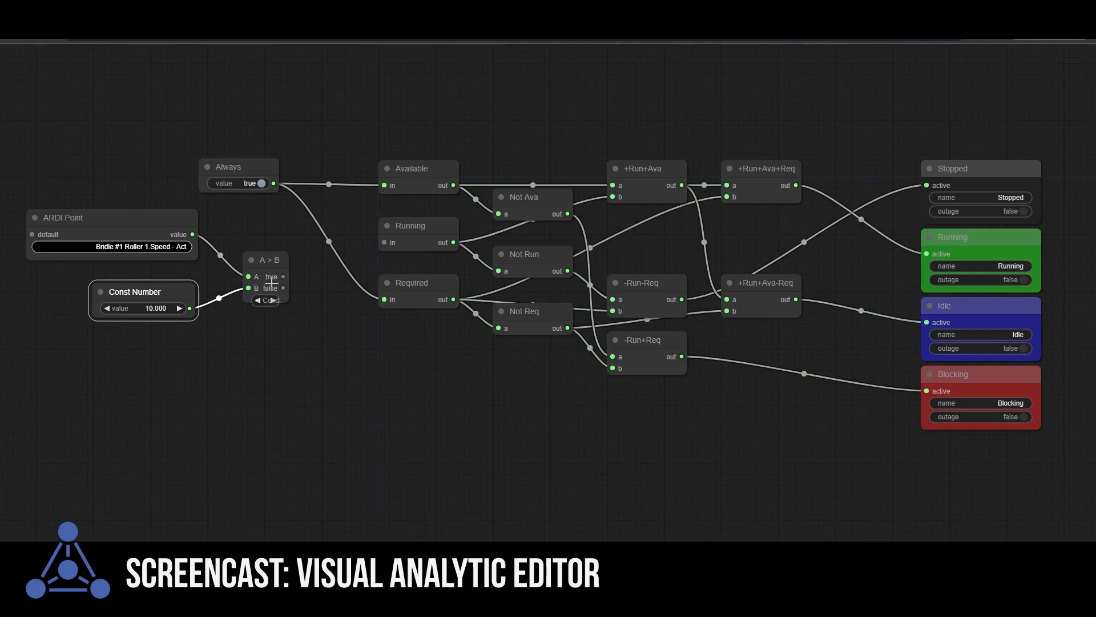
drag(283, 277, 385, 243)
drag(265, 259, 259, 222)
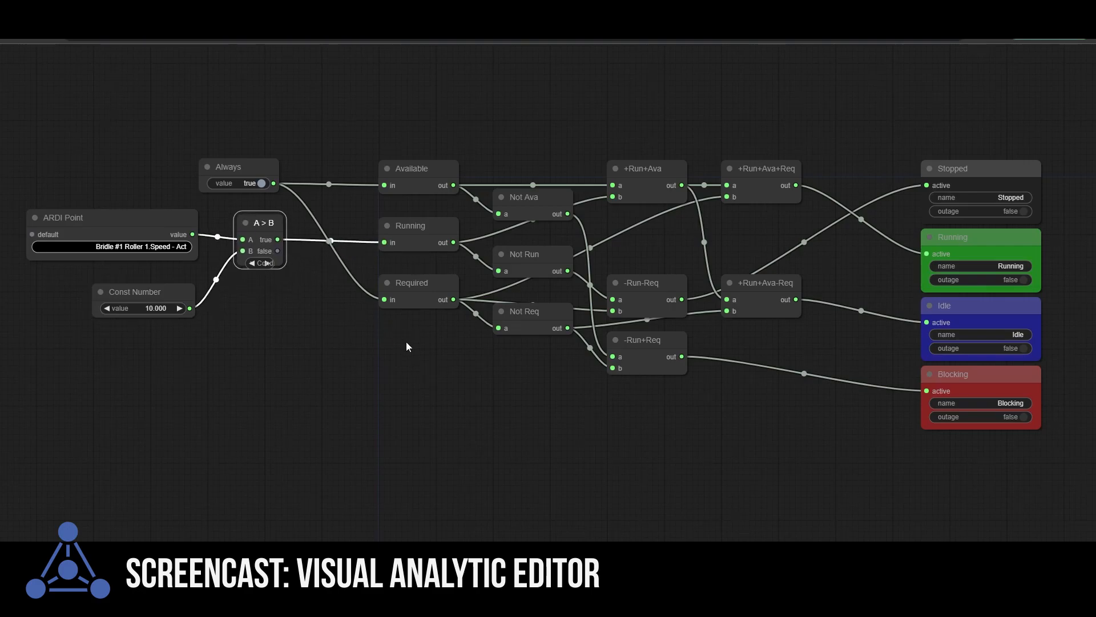
Step: Clone the roller speed ARDI Point and place the copy above the original
click(109, 217)
right_click(109, 217)
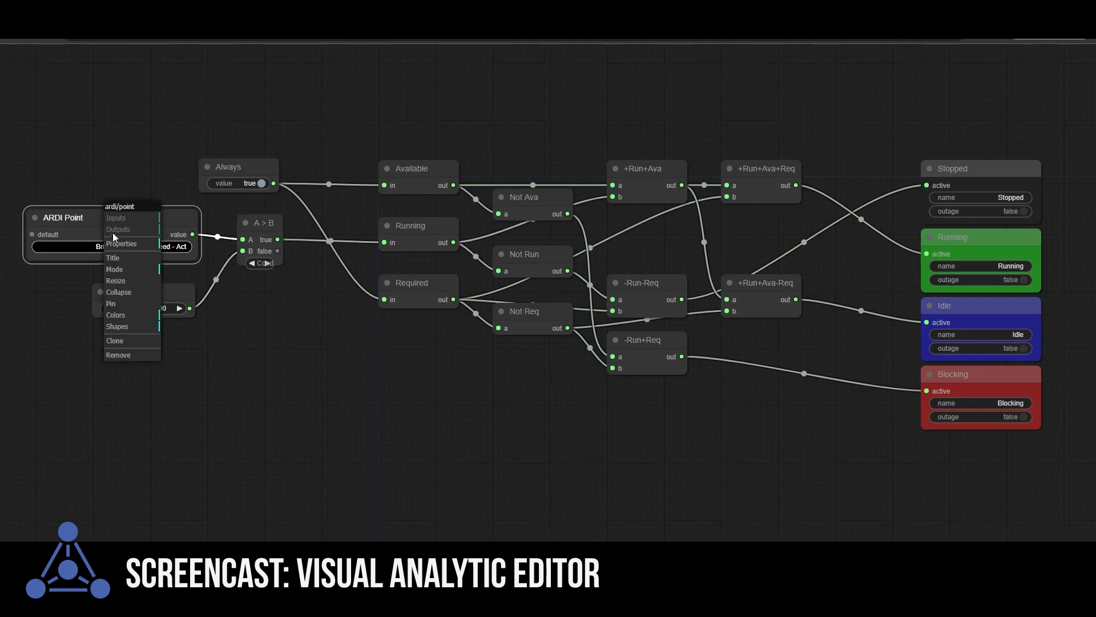
click(124, 341)
drag(112, 215, 116, 113)
Step: Remove the Always boolean node that feeds Available and Required
click(235, 170)
right_click(235, 170)
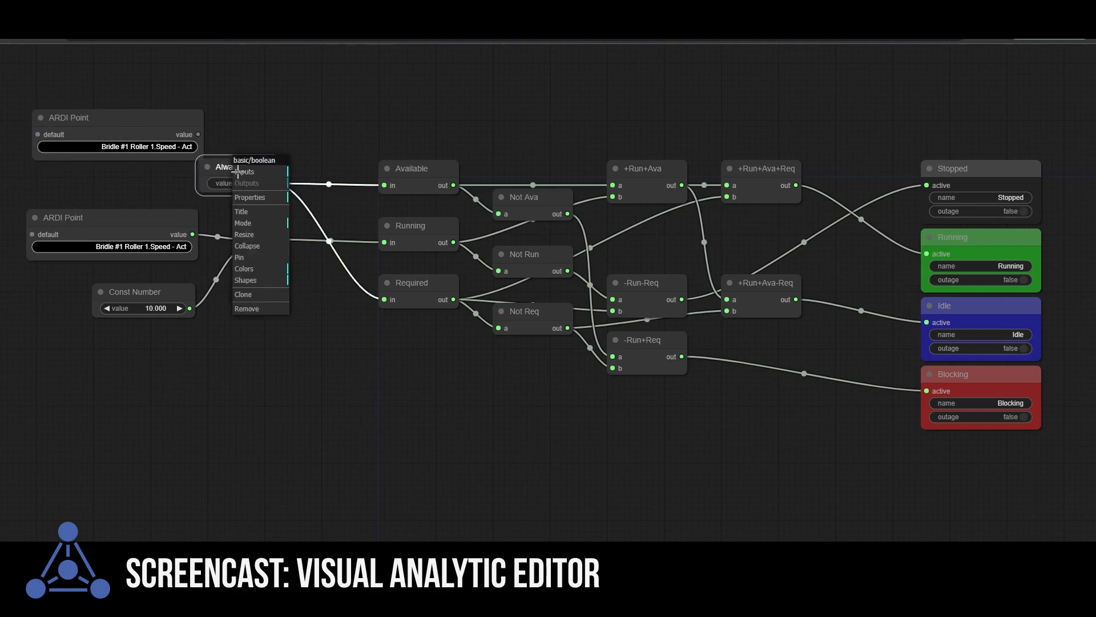
click(249, 309)
Step: Set the cloned ARDI Point to Bridle #1 Roller 1 Voltage and move the Const Number between the two point nodes
click(150, 146)
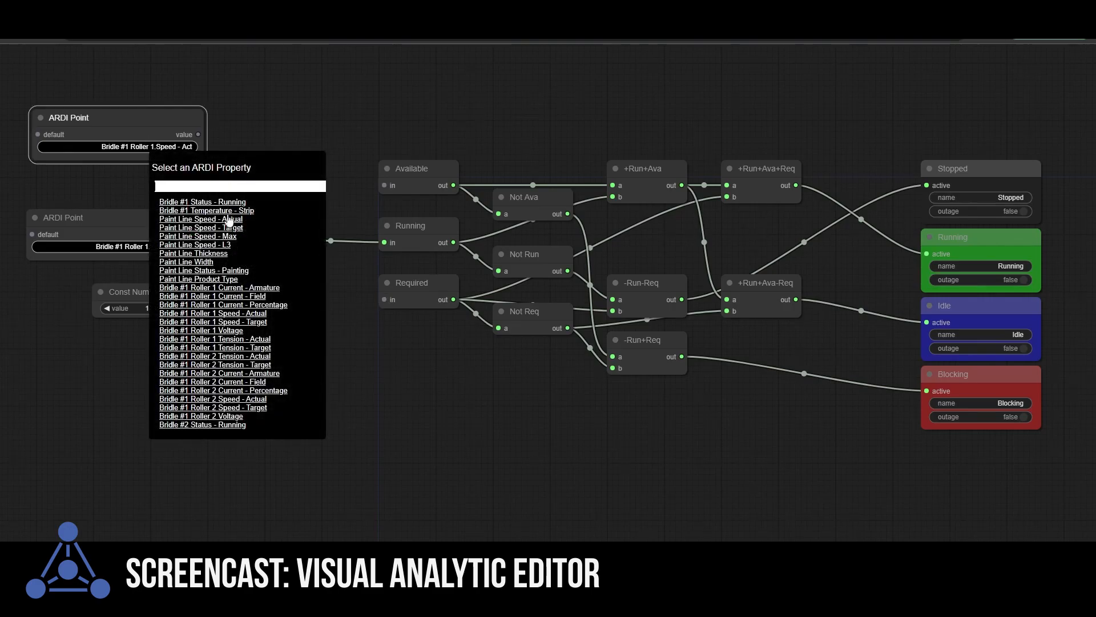
click(234, 330)
drag(155, 292, 157, 175)
Step: Clone the A > B condition and wire it to compare the voltage point with the constant, feeding its true output to Available
right_click(251, 217)
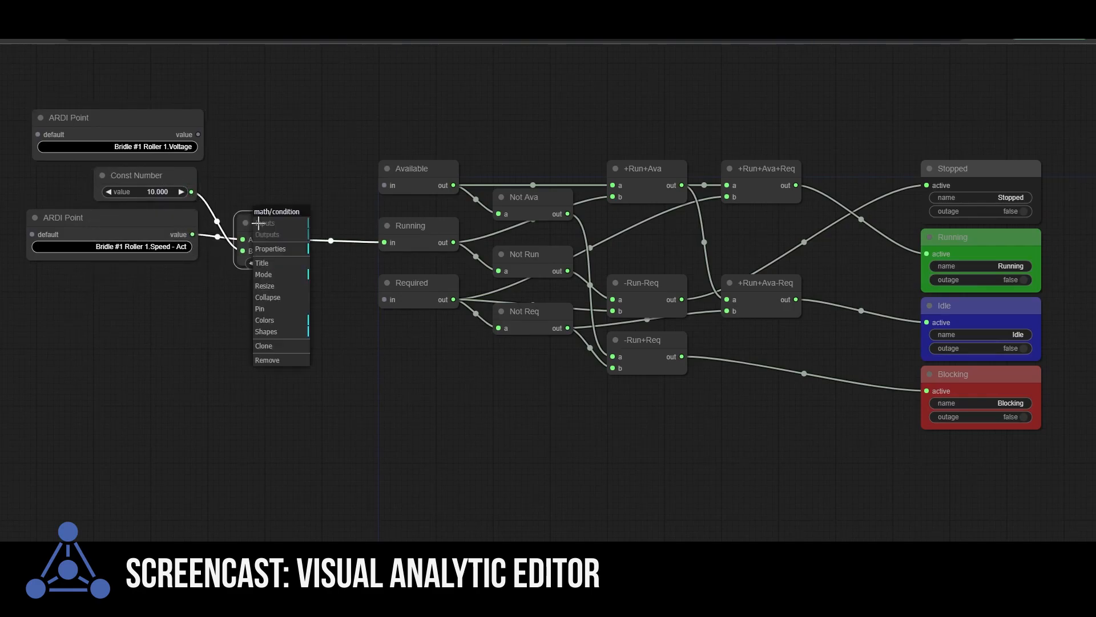
click(271, 343)
drag(262, 224, 262, 120)
drag(198, 135, 245, 137)
drag(191, 191, 384, 185)
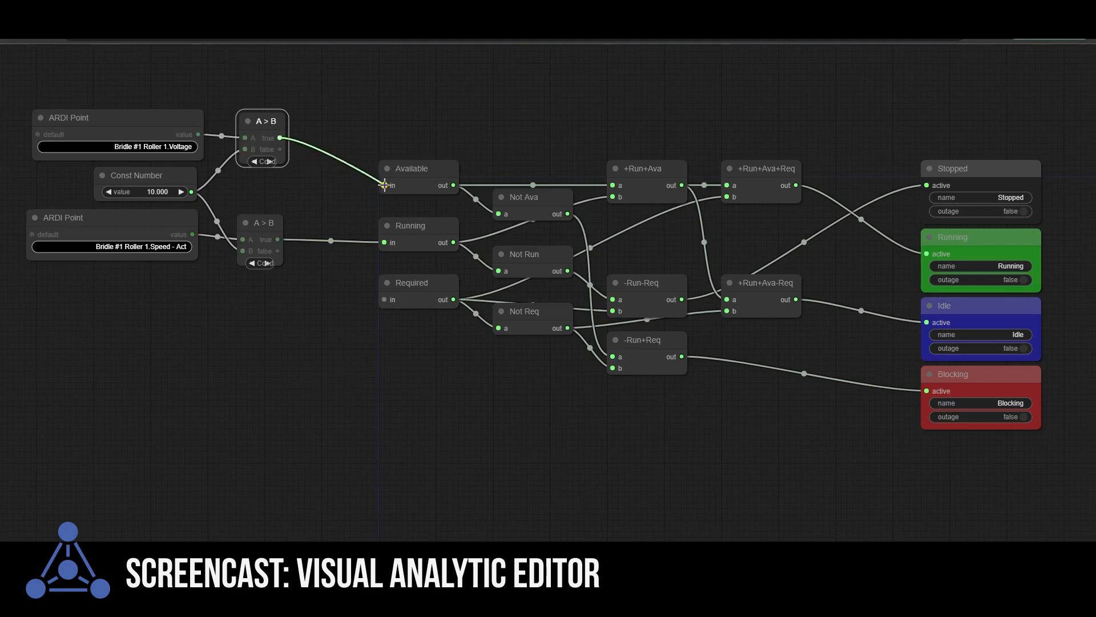
Step: Add an ARDI Status node and place it below the roller speed point
right_click(90, 345)
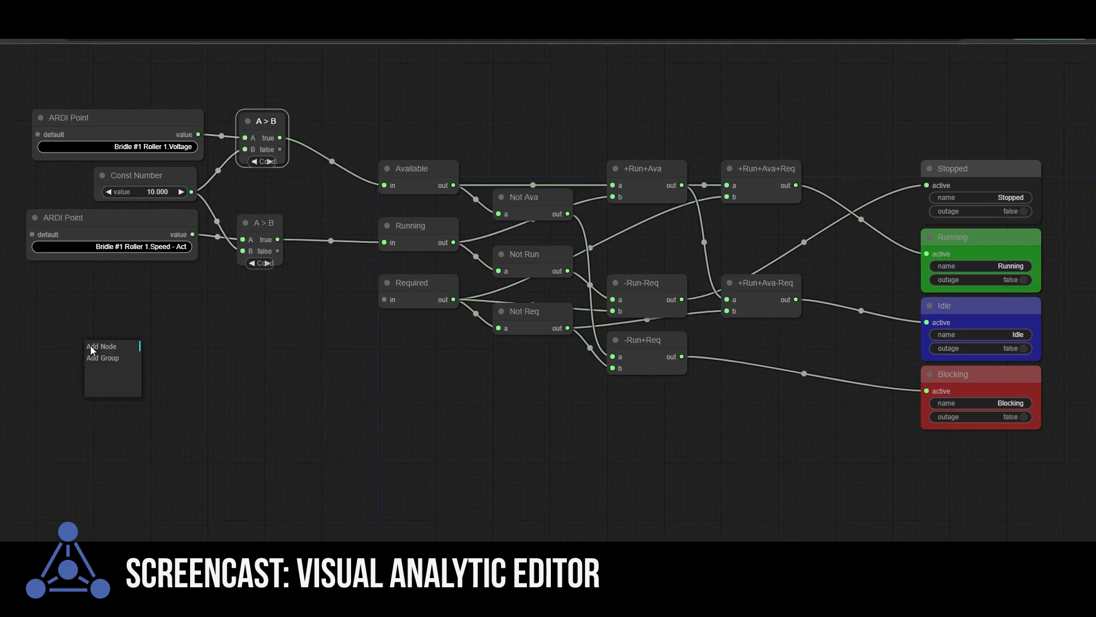
click(420, 281)
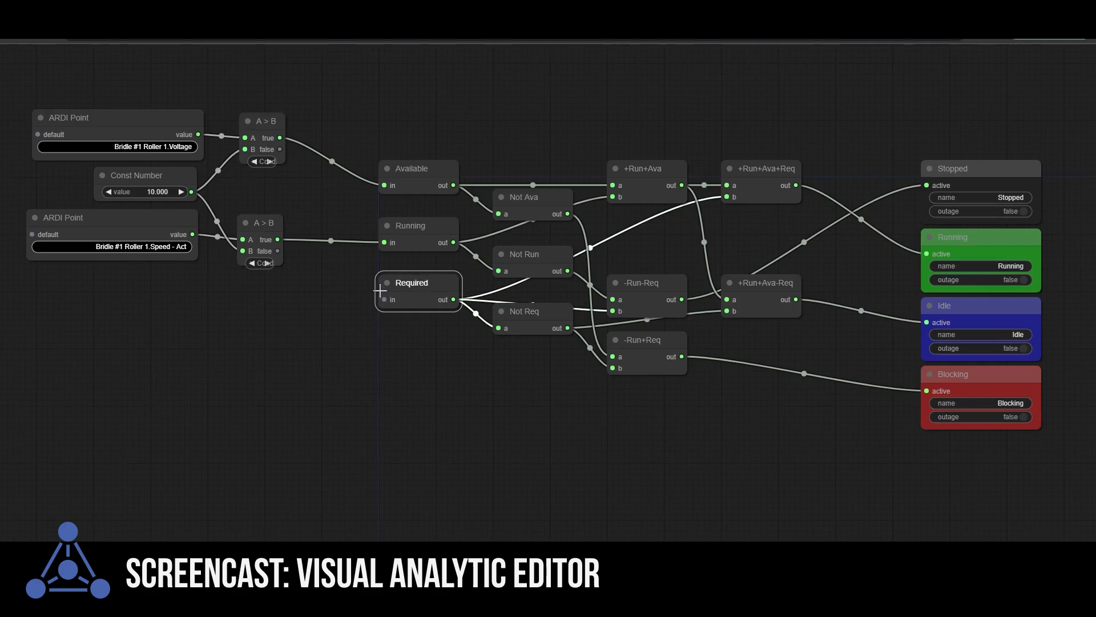
right_click(100, 320)
click(114, 321)
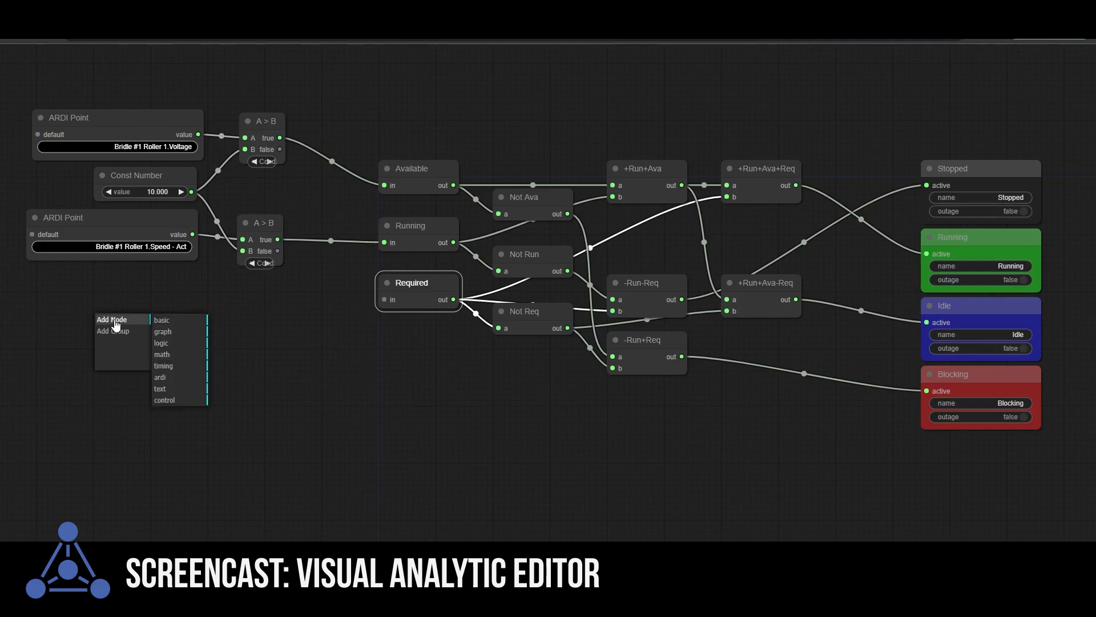
click(161, 378)
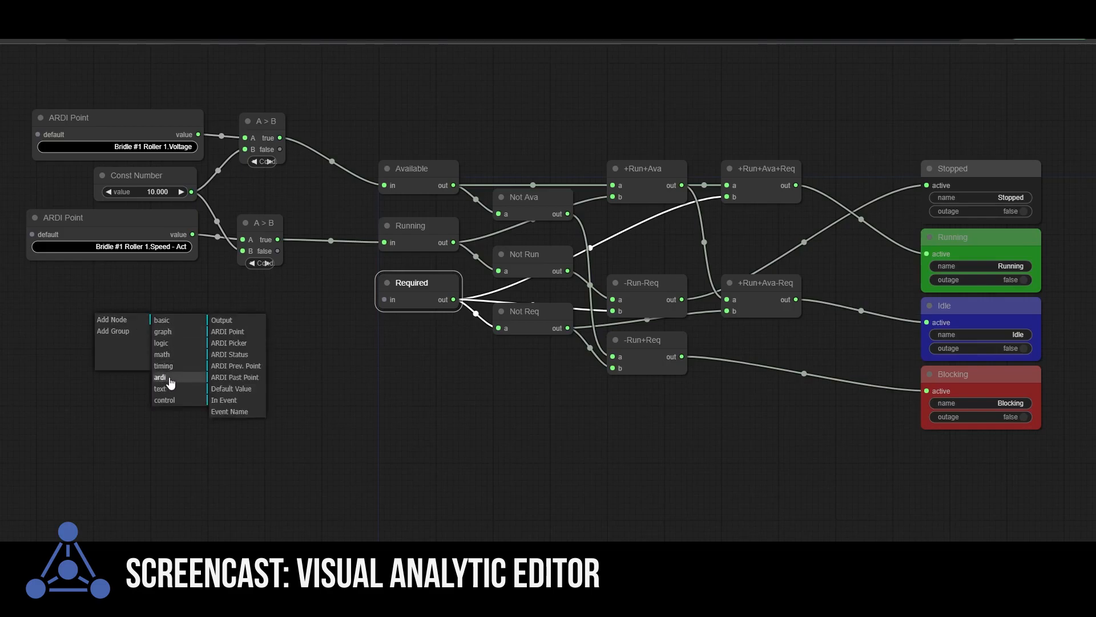
click(230, 355)
drag(210, 314, 141, 333)
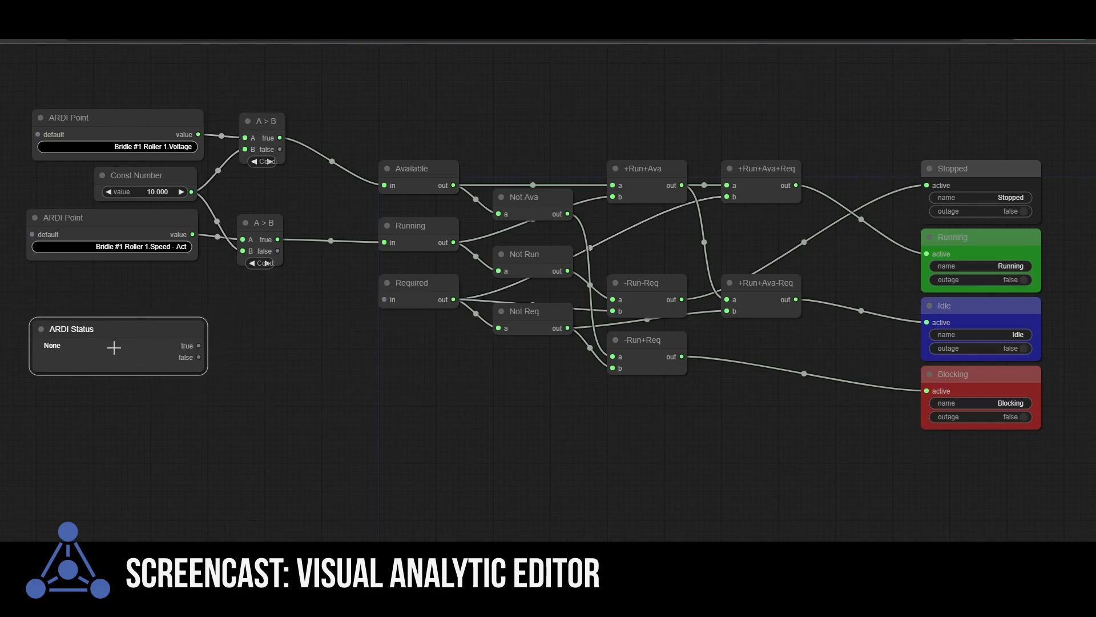
Step: Search for Uncoiler and assign Entry Uncoiler #1 Running Status to the ARDI Status node
click(115, 348)
text(Uncoiler)
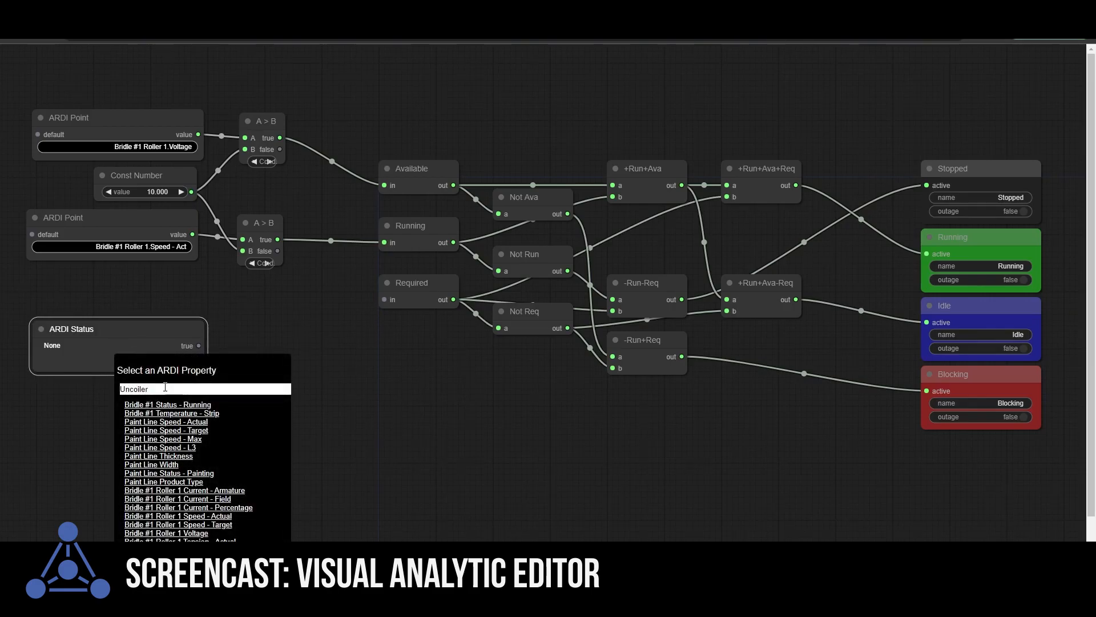
scroll(236, 449, down, 3)
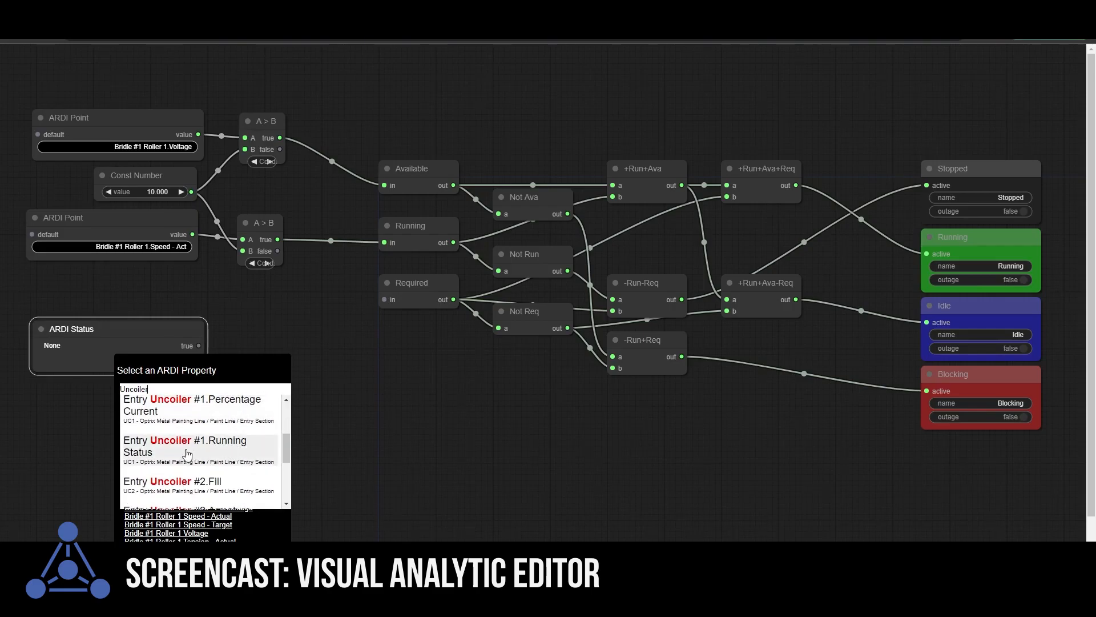
click(187, 451)
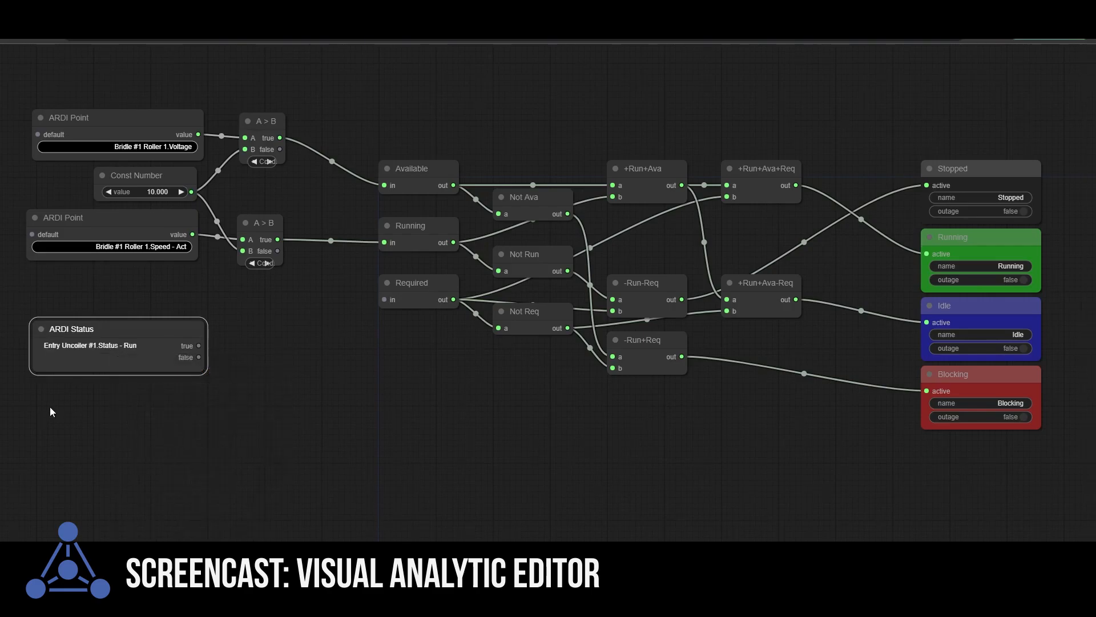
Step: Clone the Entry Uncoiler #1 status node and place the copy directly below it
right_click(81, 338)
click(109, 468)
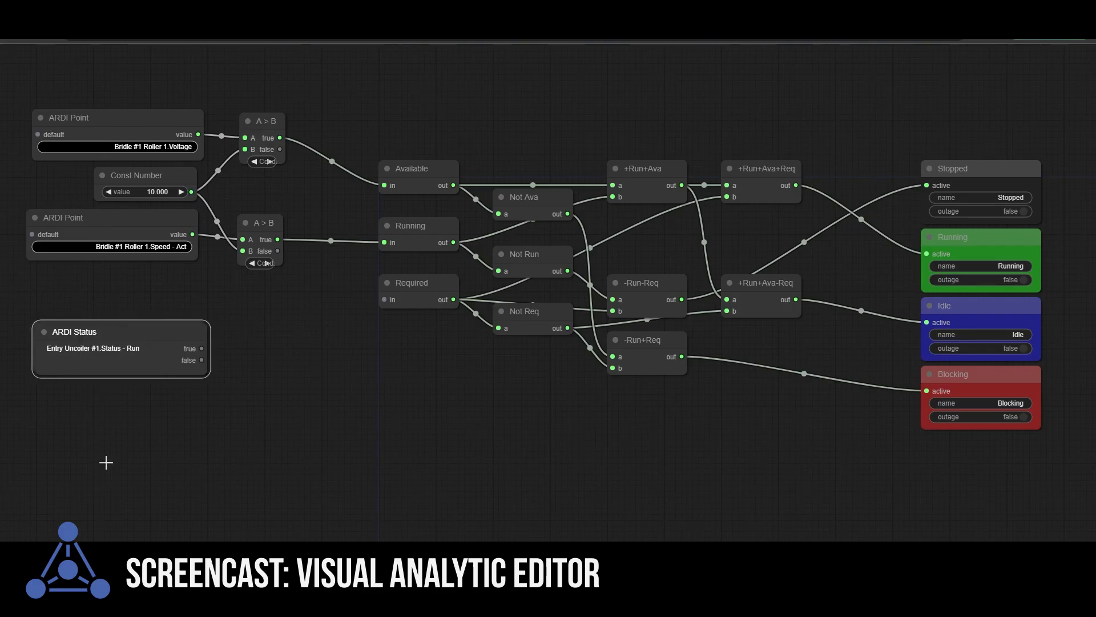
mouse_move(117, 333)
mouse_down()
mouse_move(109, 414)
mouse_move(114, 407)
mouse_up()
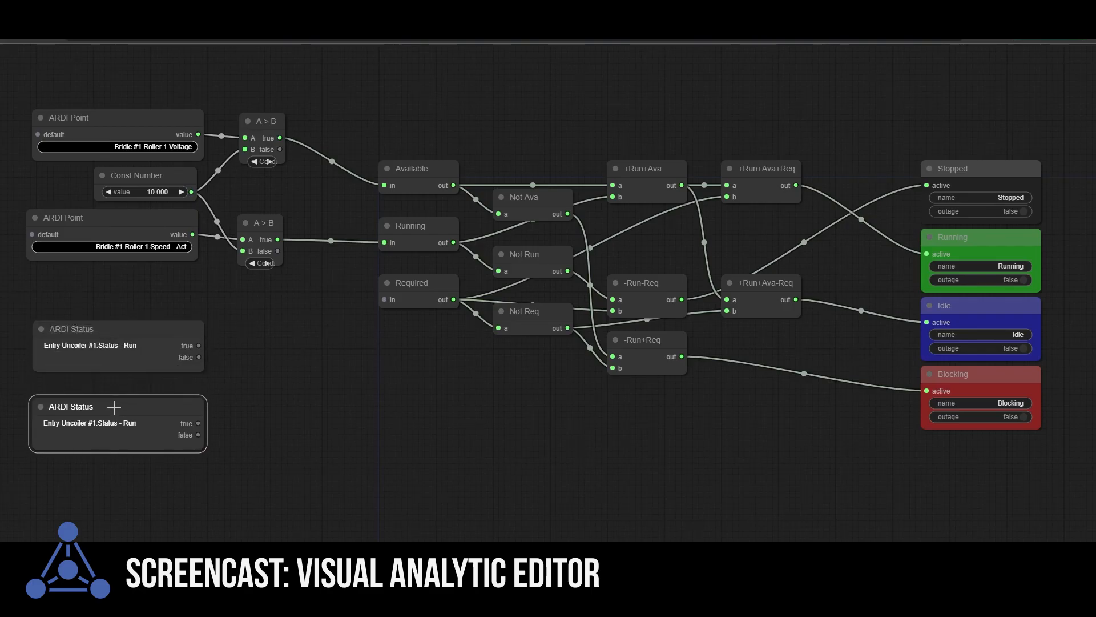
Step: Search for Uncoiler #2 and assign its Status - Run property to the lower ARDI Status node
click(108, 423)
text(Uncoiler #2)
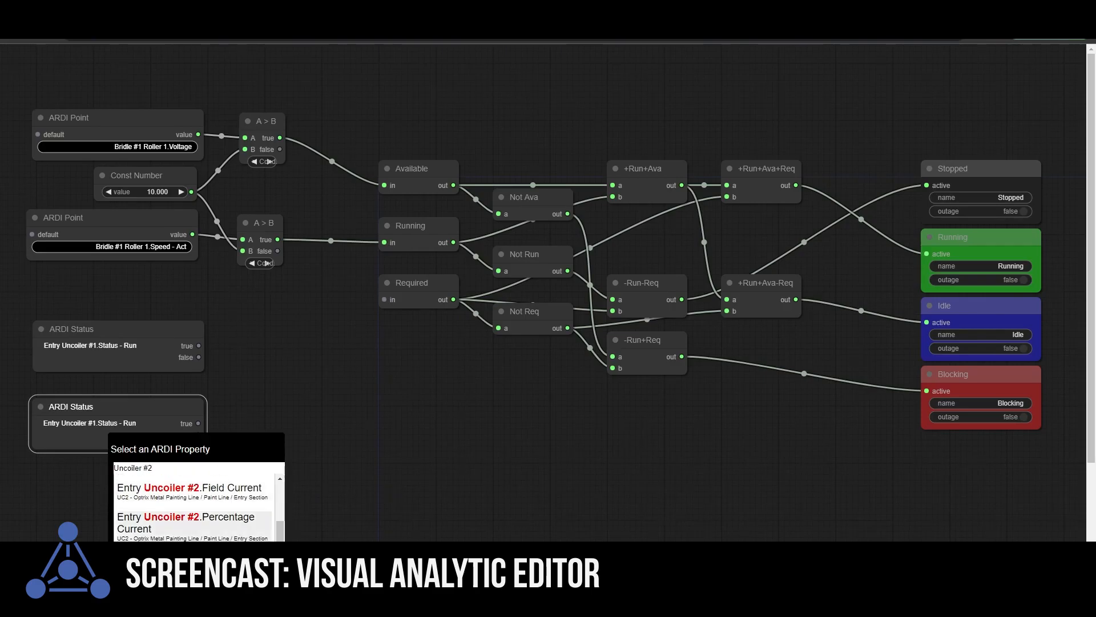
scroll(240, 498, down, 3)
click(241, 498)
Step: Add a logic OR node between the two uncoiler status nodes and the Required node
right_click(255, 358)
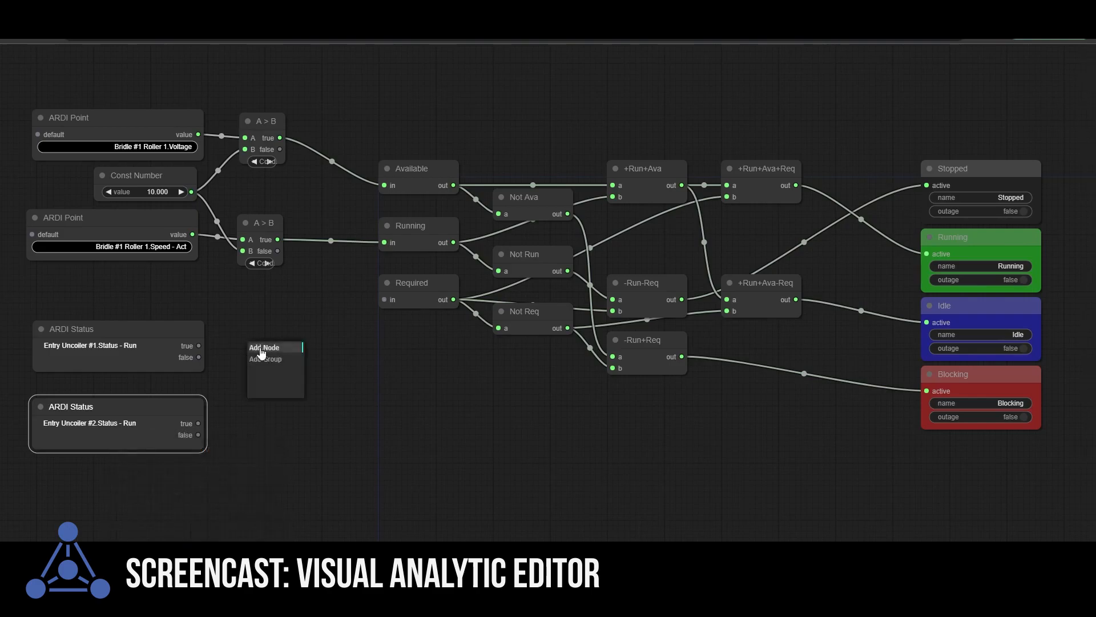
click(267, 348)
click(324, 372)
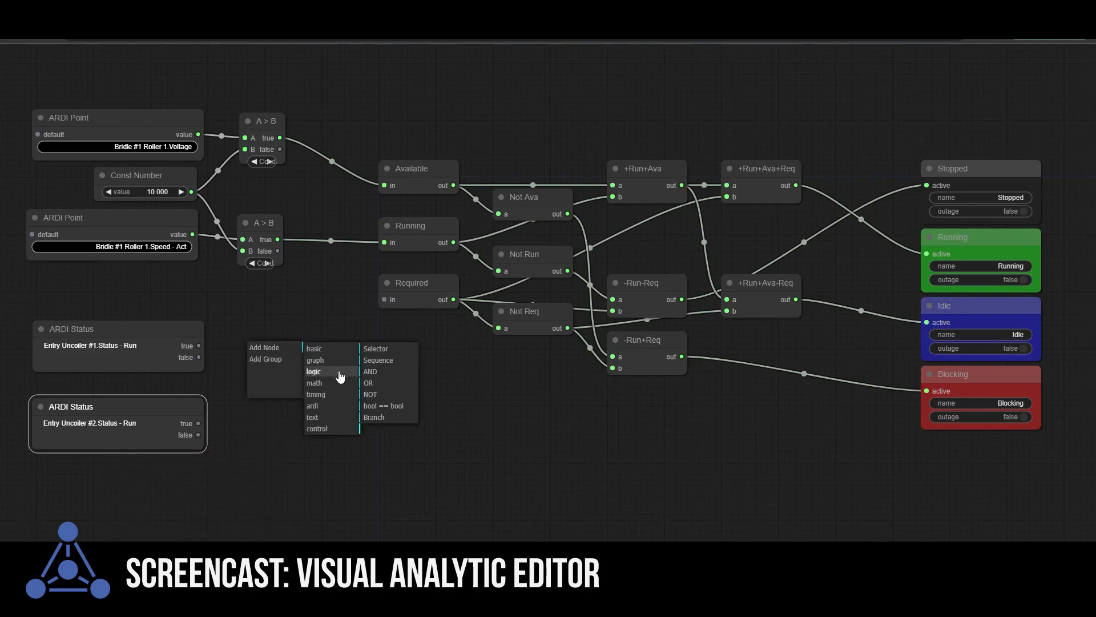
click(377, 384)
Step: Wire the true outputs of both uncoiler status nodes into the OR node and its output into Required
drag(199, 345, 259, 355)
drag(198, 423, 257, 366)
drag(328, 354, 385, 299)
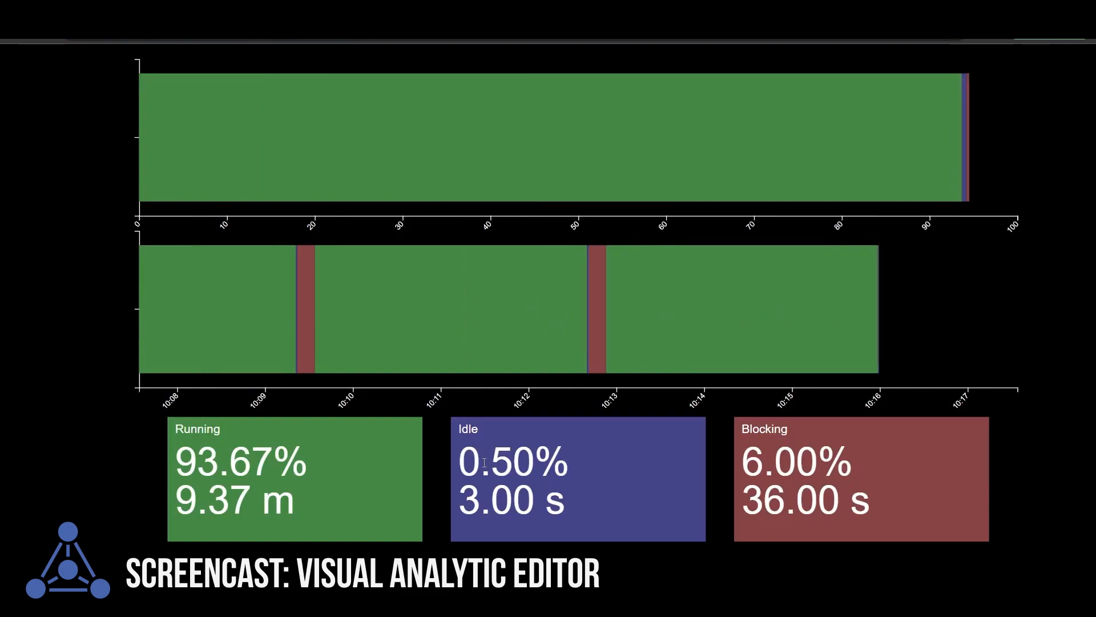
Step: Examine the duration of the first Running segment in the analytic's state timeline
mouse_move(250, 371)
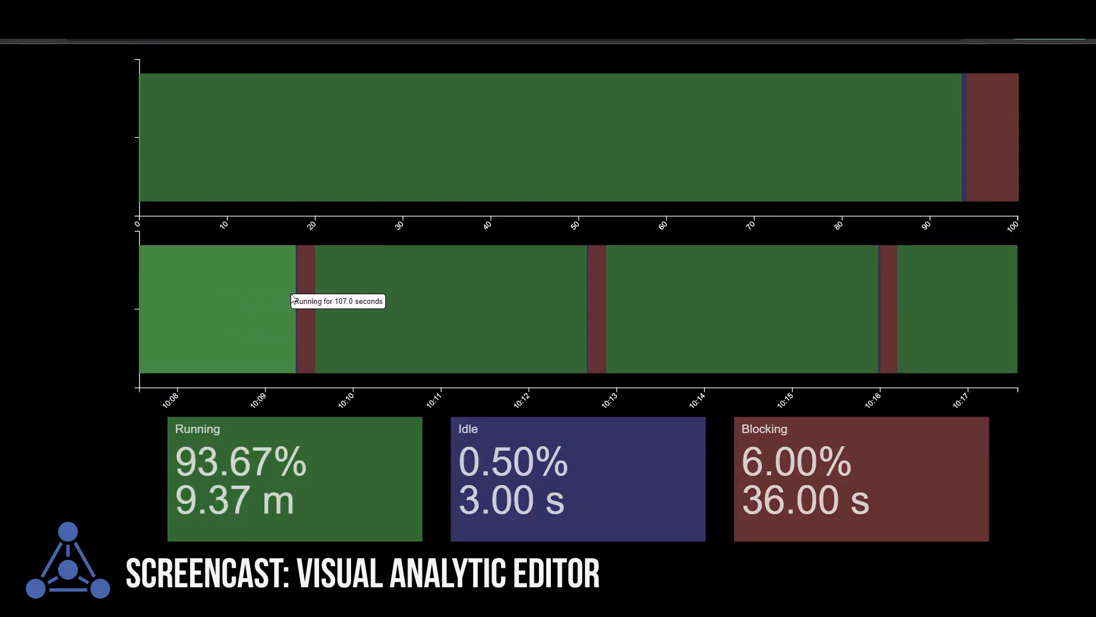
mouse_move(298, 299)
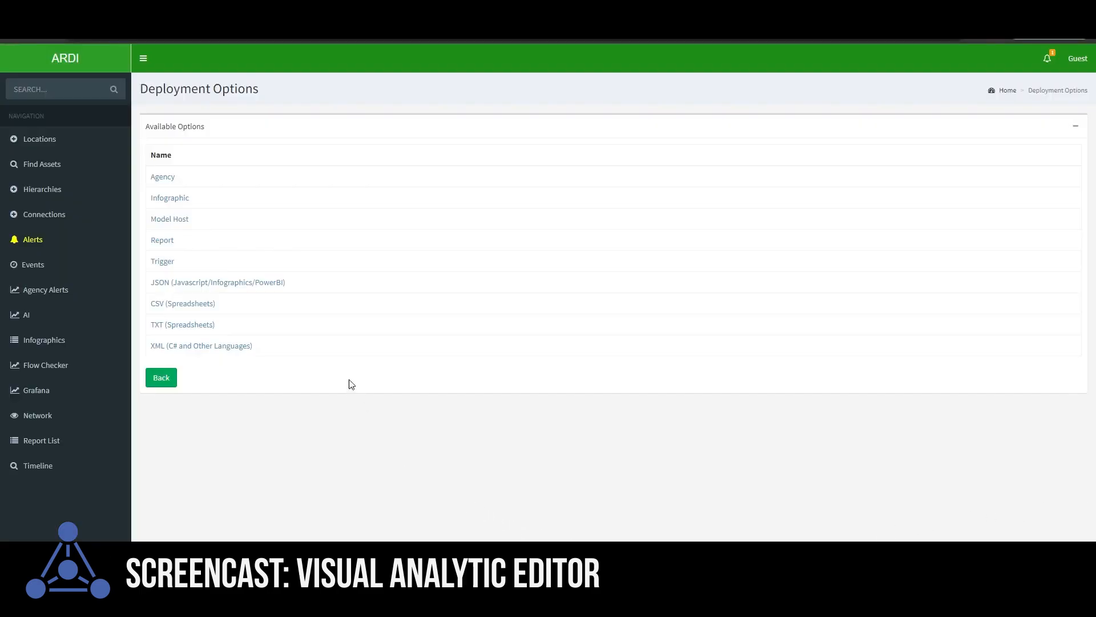
Step: Deploy the analytic as a Report with the name Bridle #1 Operational Status
click(167, 243)
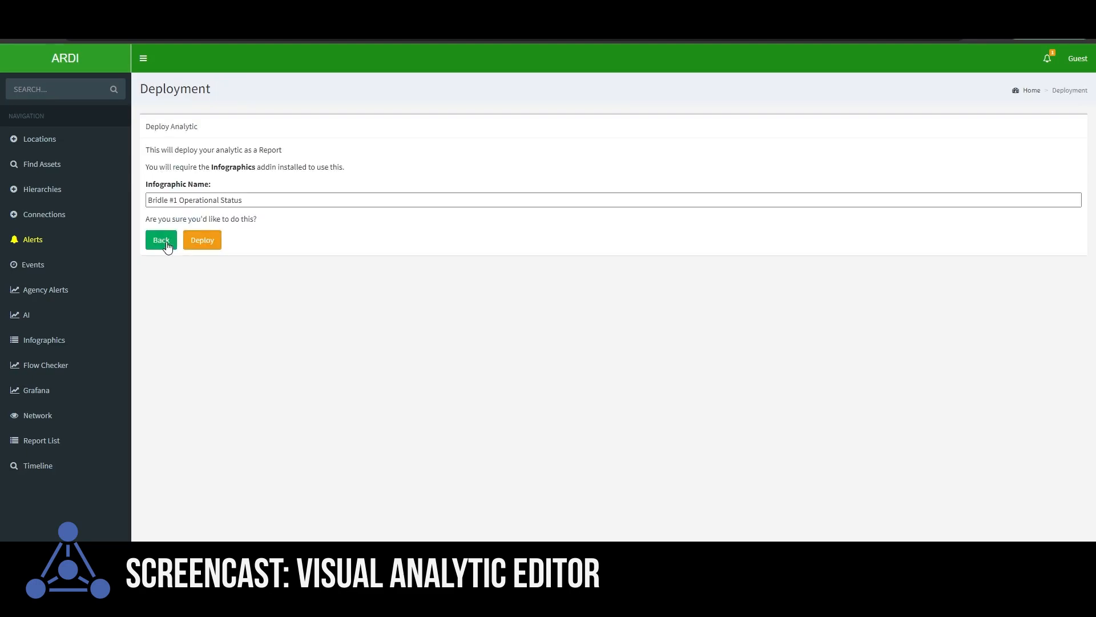
click(209, 245)
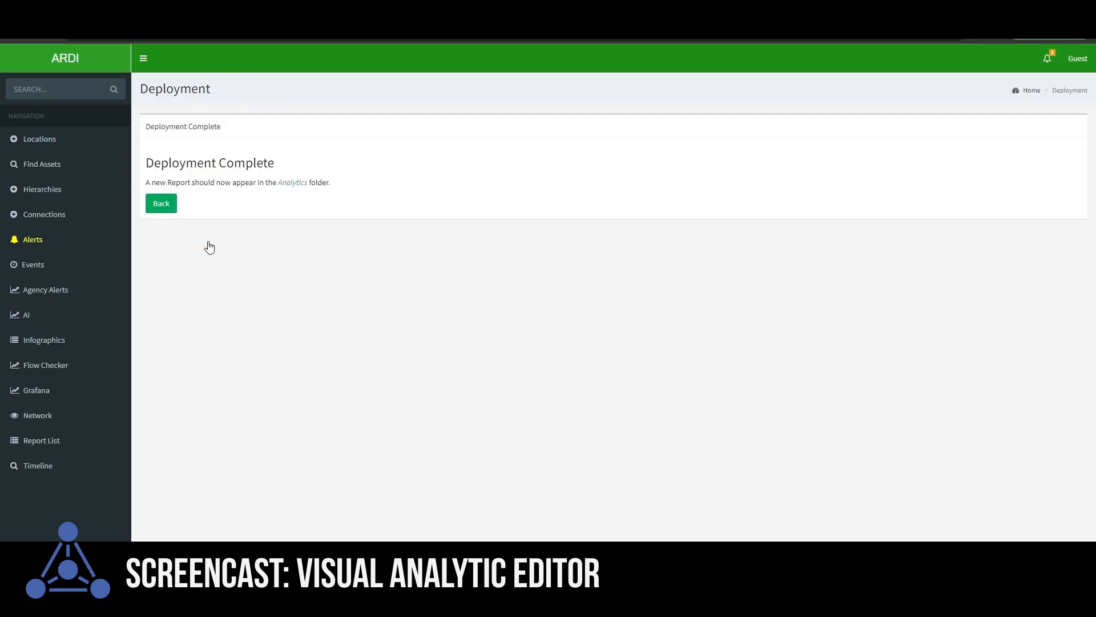
Step: Open the Bridle 1 Operational Status report from the Analytics folder and view its most recent output full size
click(294, 183)
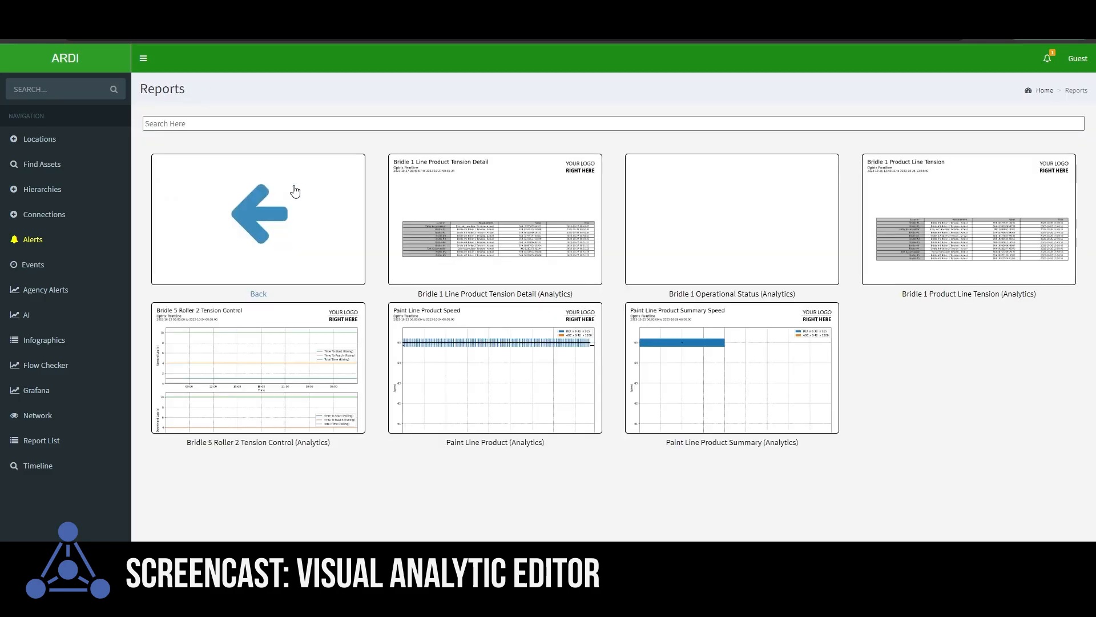
click(748, 231)
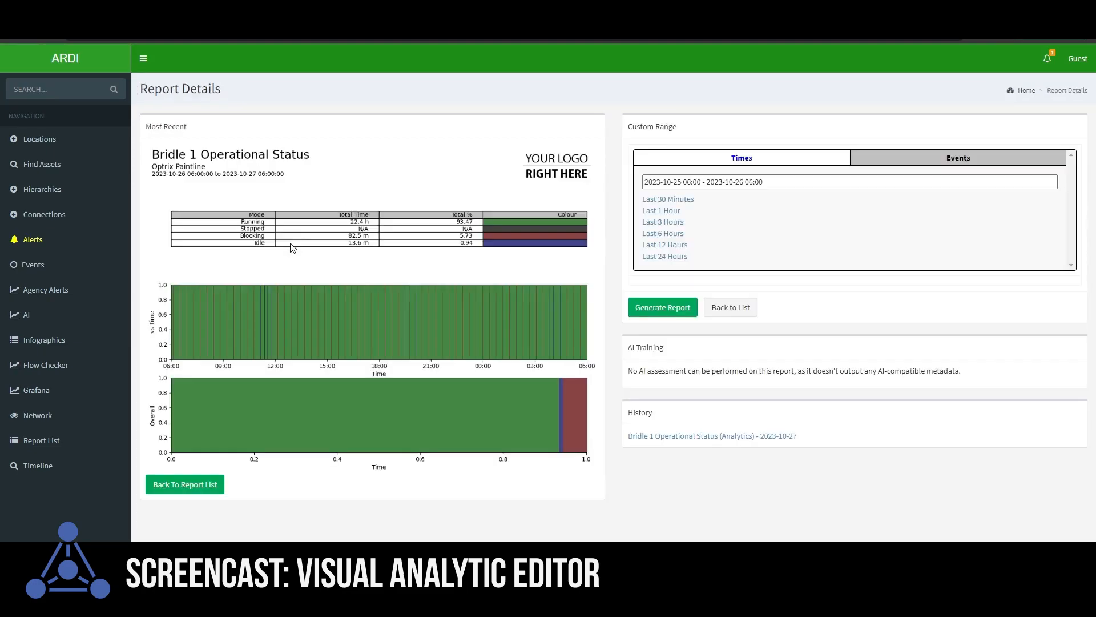
click(350, 325)
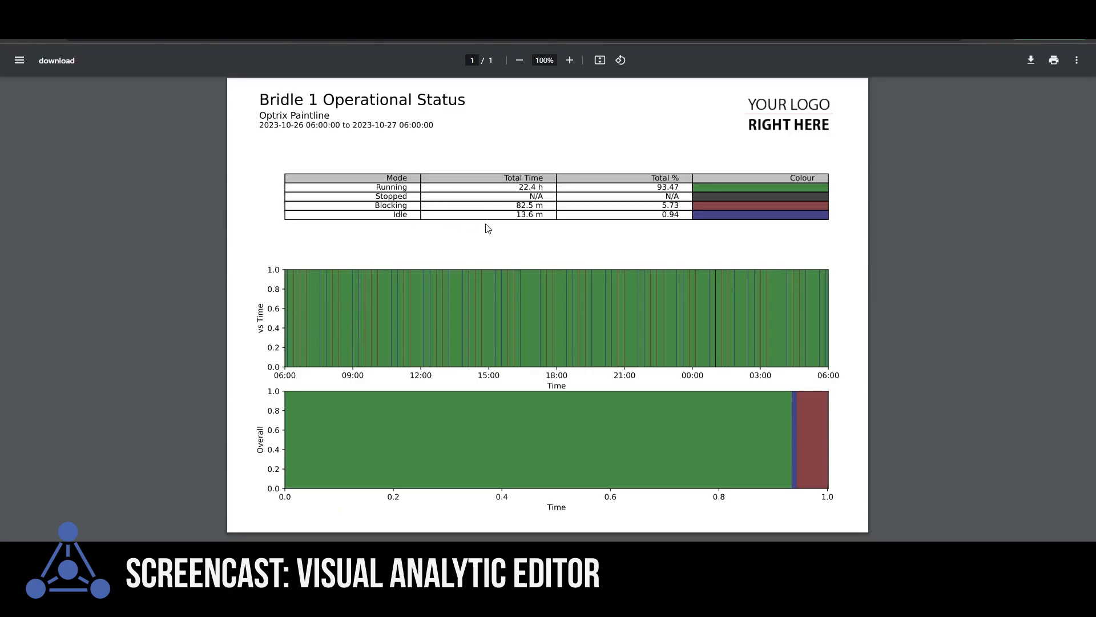